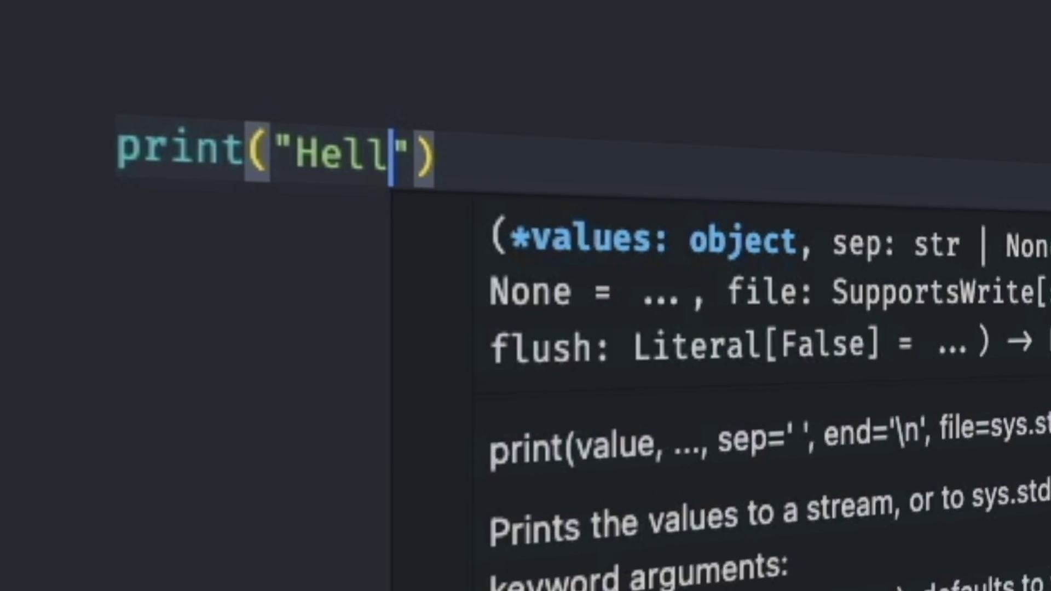
pyautogui.write('o World ...')
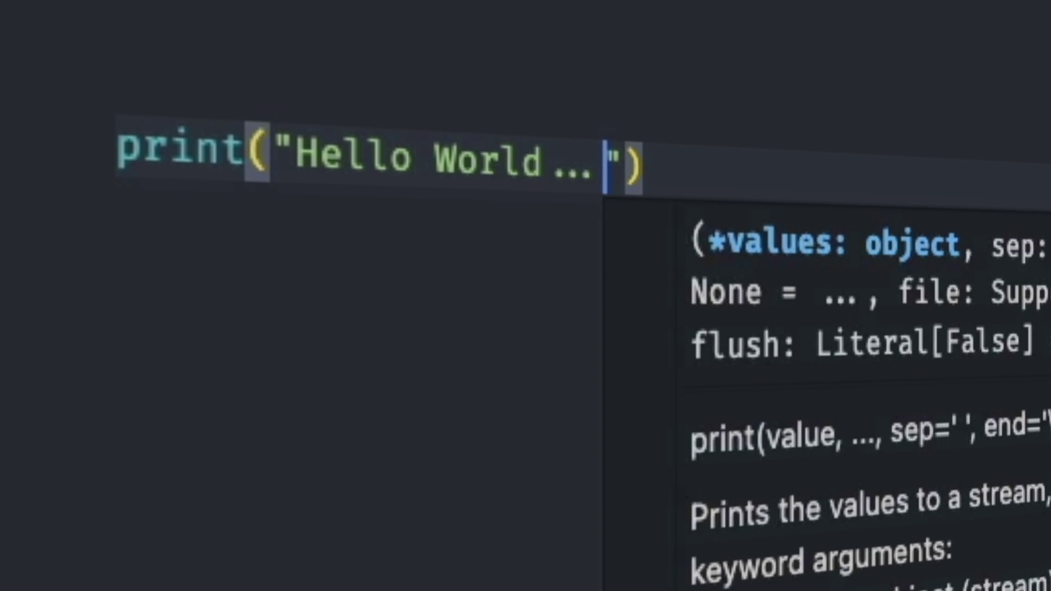
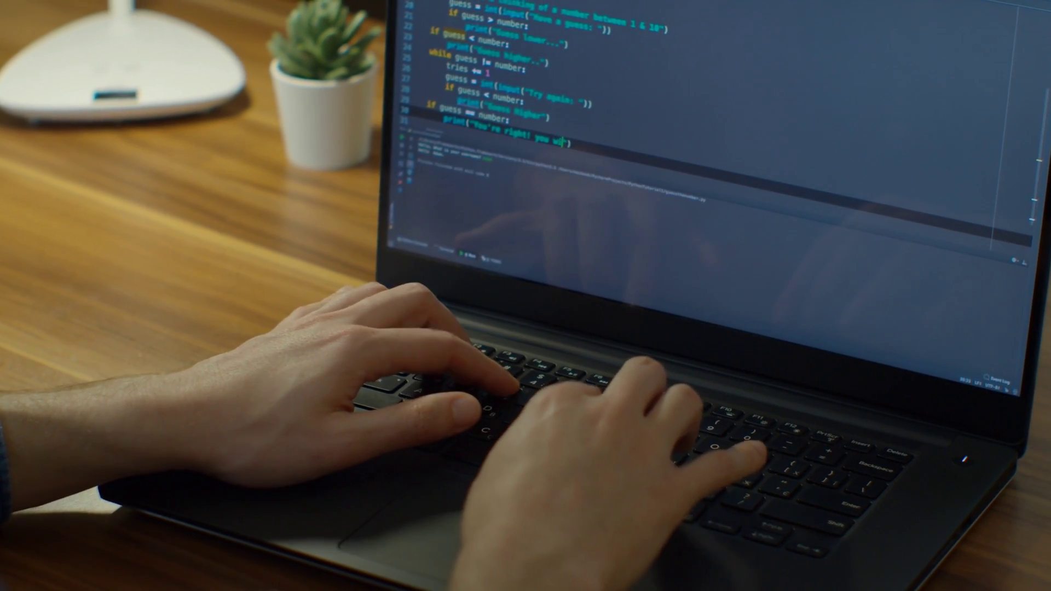
pyautogui.write('win,')
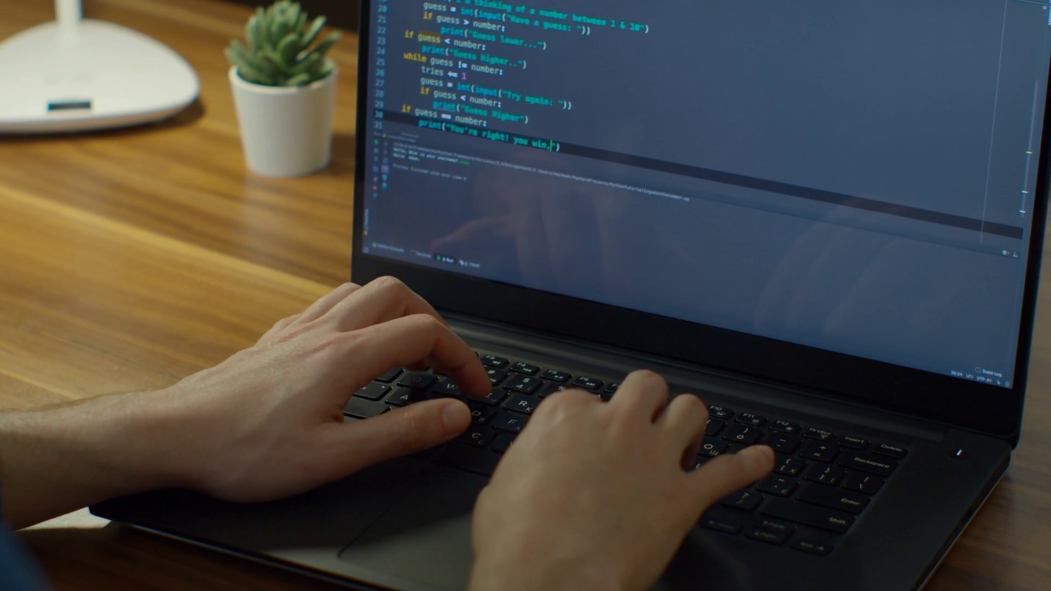